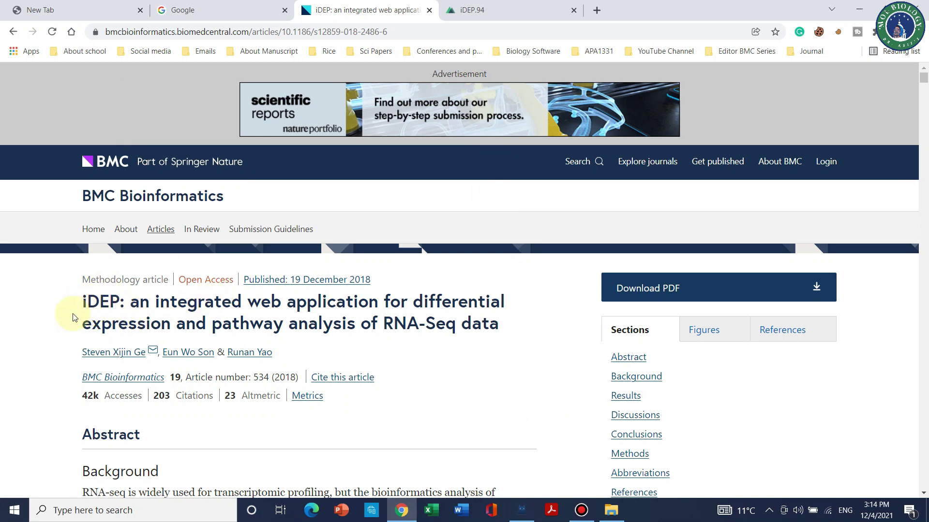
- Switch from the iDEP journal article to the iDEP.94 web app tab
{"action": "left_click", "coordinate": [455, 11]}
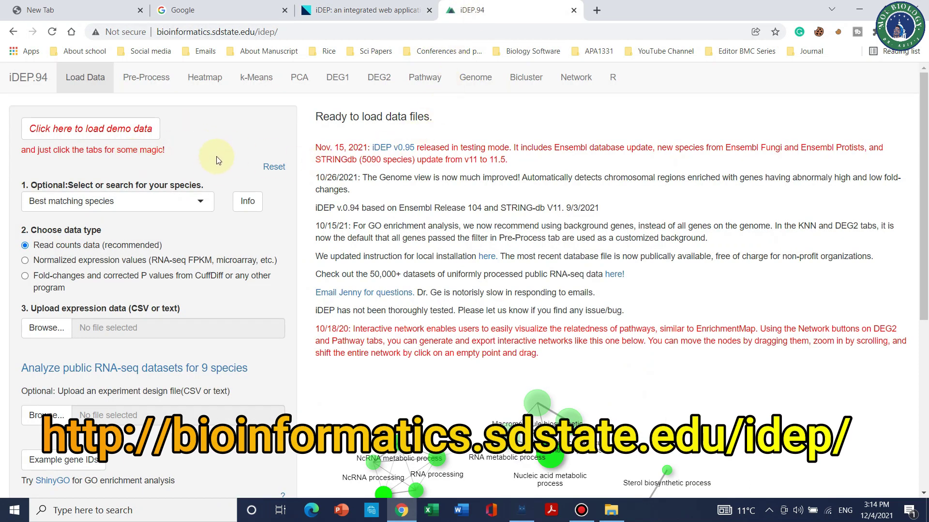
{"action": "scroll", "coordinate": [219, 175], "scroll_direction": "down", "scroll_amount": 5}
{"action": "scroll", "coordinate": [224, 206], "scroll_direction": "up", "scroll_amount": 5}
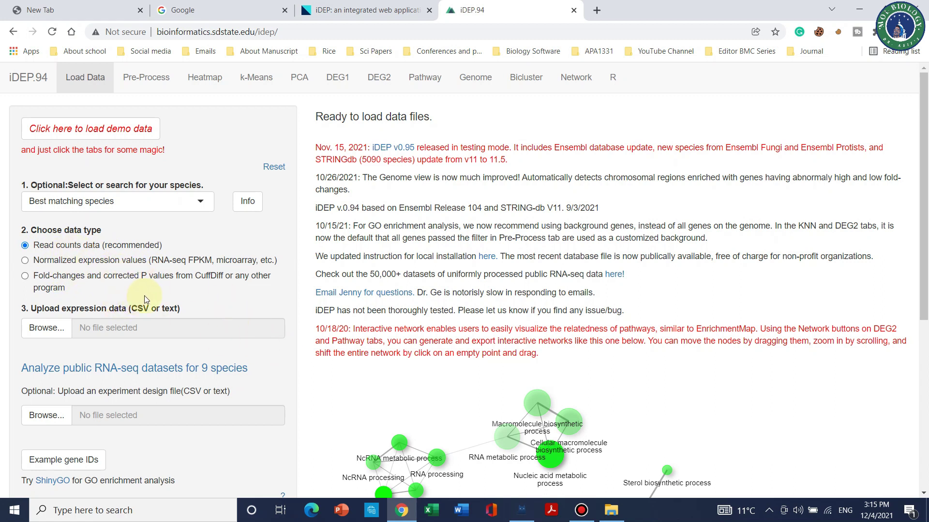
{"action": "left_click", "coordinate": [610, 510]}
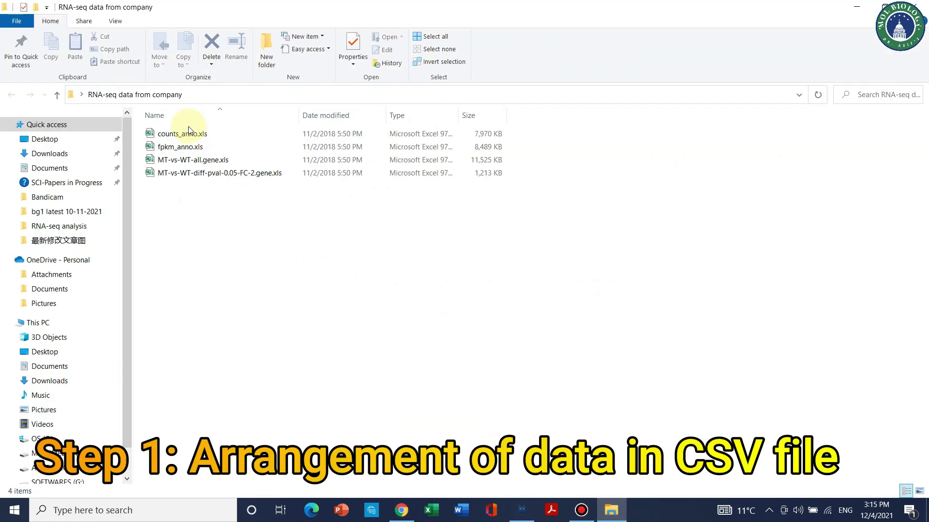
- Look through the folder's data files and settle on counts_anno.xls, cancelling an accidental rename
{"action": "left_click", "coordinate": [208, 146]}
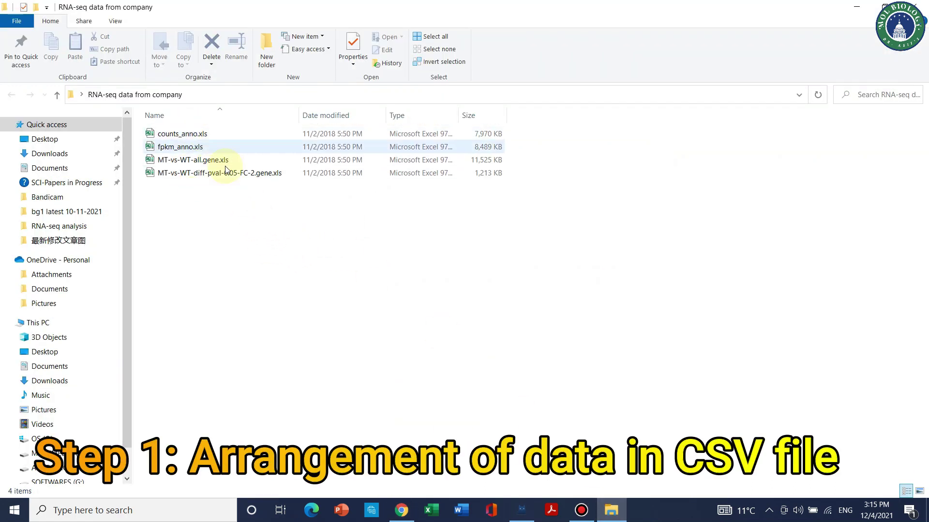
{"action": "left_click", "coordinate": [241, 139]}
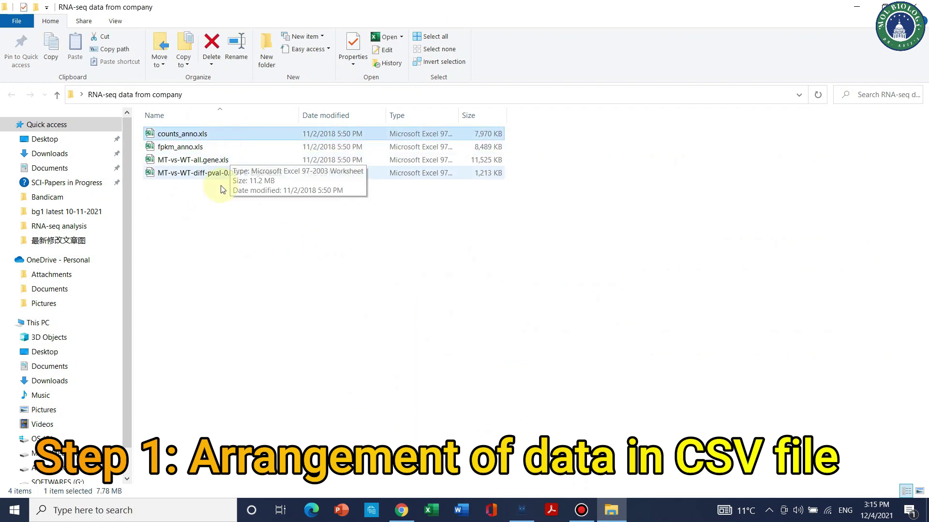
{"action": "left_click", "coordinate": [231, 147]}
{"action": "left_click", "coordinate": [242, 162]}
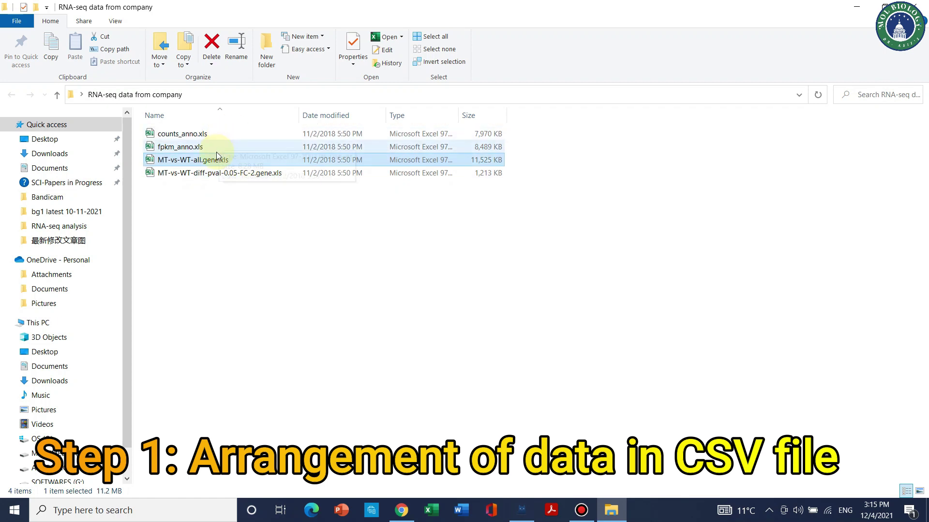
{"action": "left_click", "coordinate": [189, 149]}
{"action": "left_click", "coordinate": [201, 133]}
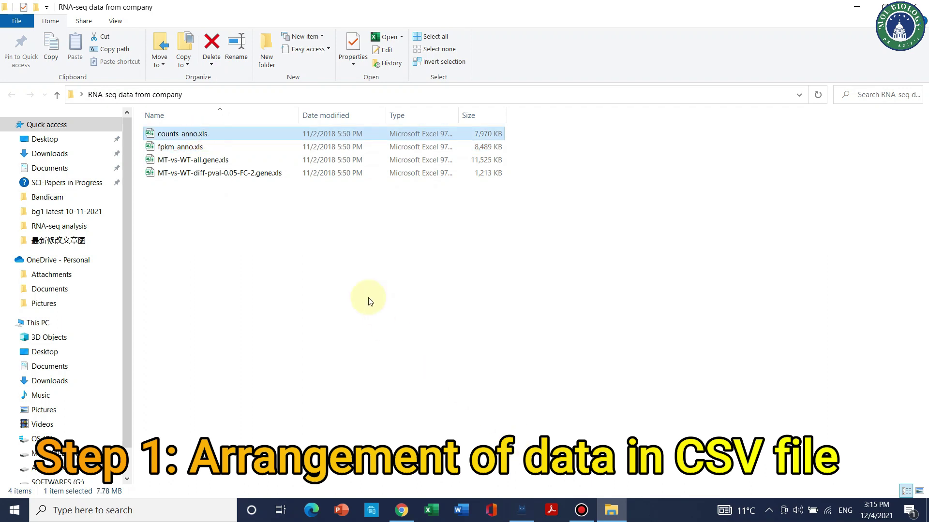
{"action": "left_click", "coordinate": [242, 133]}
{"action": "left_click", "coordinate": [256, 191]}
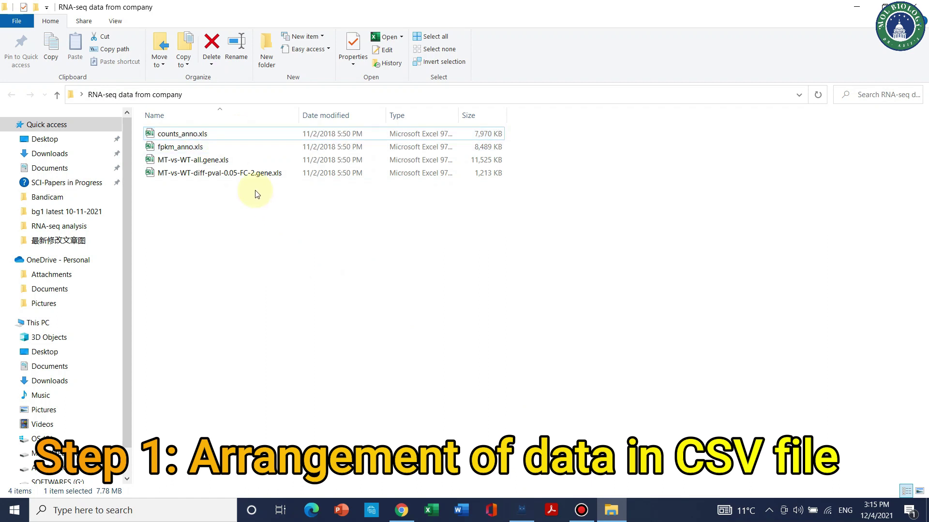
- Duplicate counts_anno.xls in the same folder as counts_anno - Copy.xls
{"action": "left_click", "coordinate": [193, 134]}
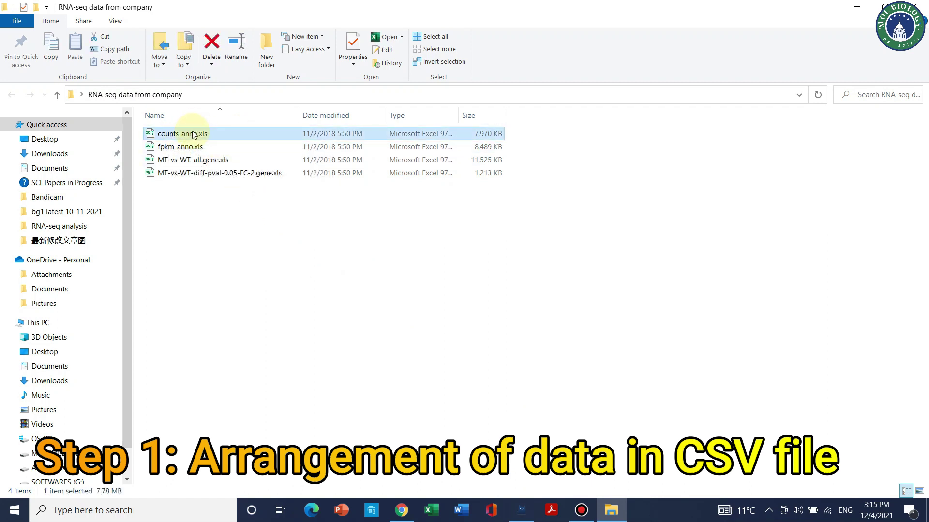
{"action": "right_click", "coordinate": [194, 135]}
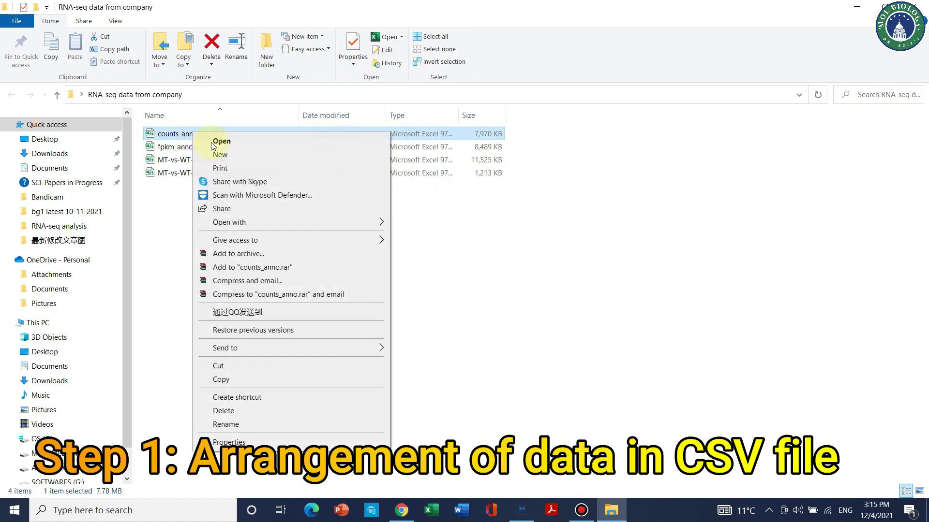
{"action": "left_click", "coordinate": [248, 384]}
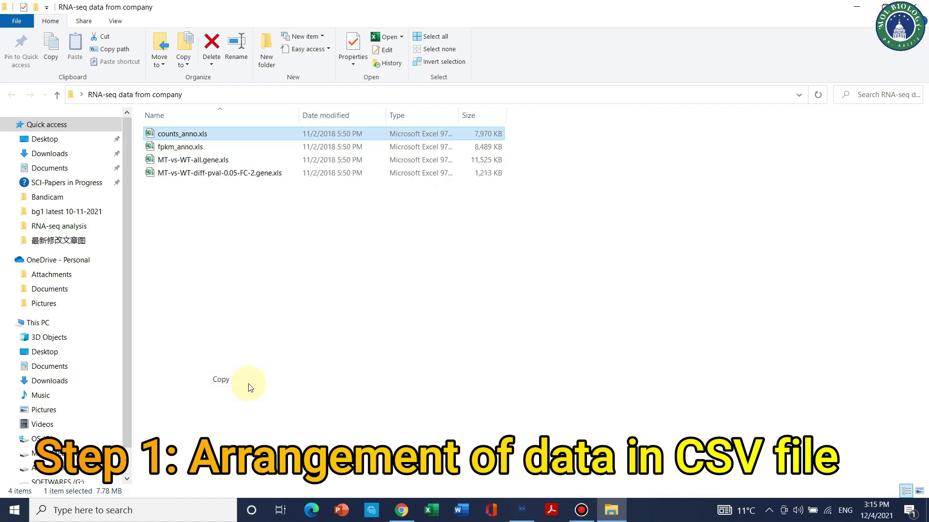
{"action": "left_click", "coordinate": [280, 274]}
{"action": "key", "text": "ctrl+v"}
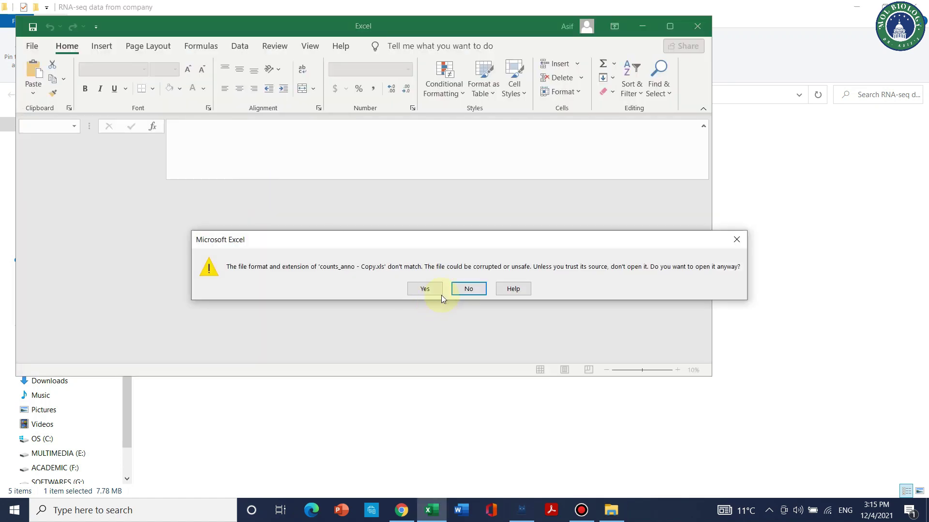
- Open counts_anno - Copy.xls past the format warning and clear annotation columns H through BO
{"action": "left_click", "coordinate": [424, 289]}
{"action": "left_click", "coordinate": [670, 27]}
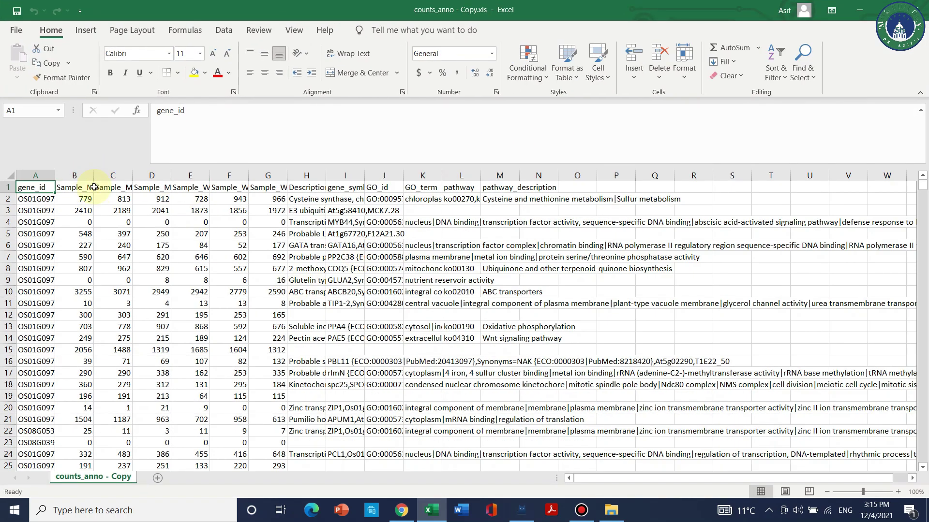
{"action": "left_click_drag", "start_coordinate": [86, 175], "coordinate": [145, 177]}
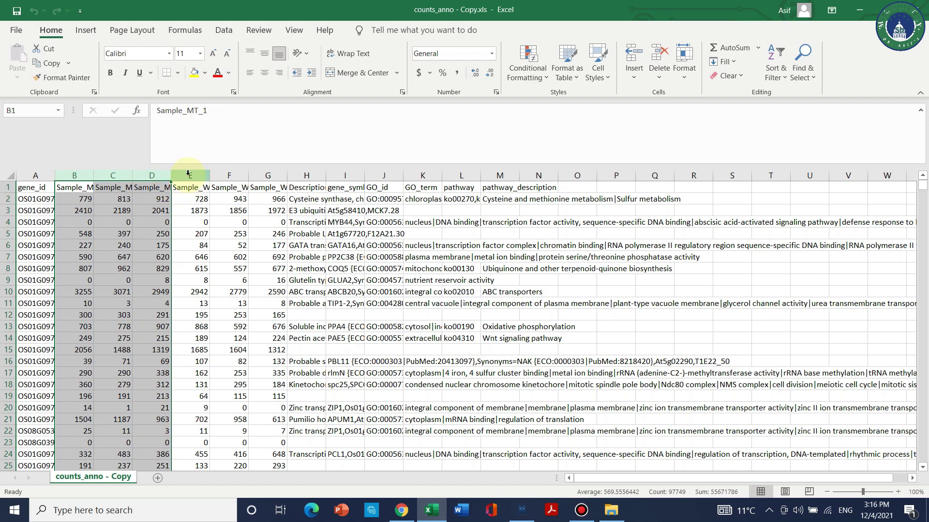
{"action": "left_click_drag", "start_coordinate": [190, 176], "coordinate": [645, 330]}
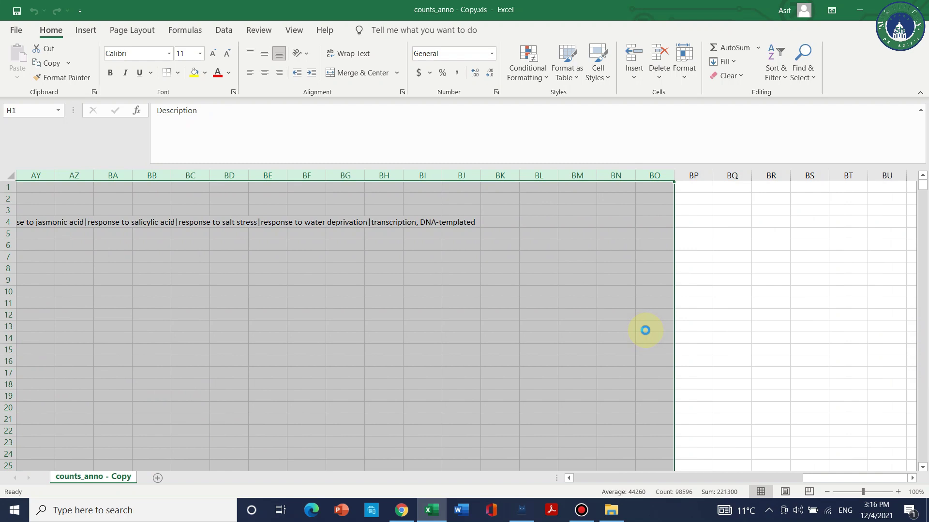
{"action": "key", "text": "Delete"}
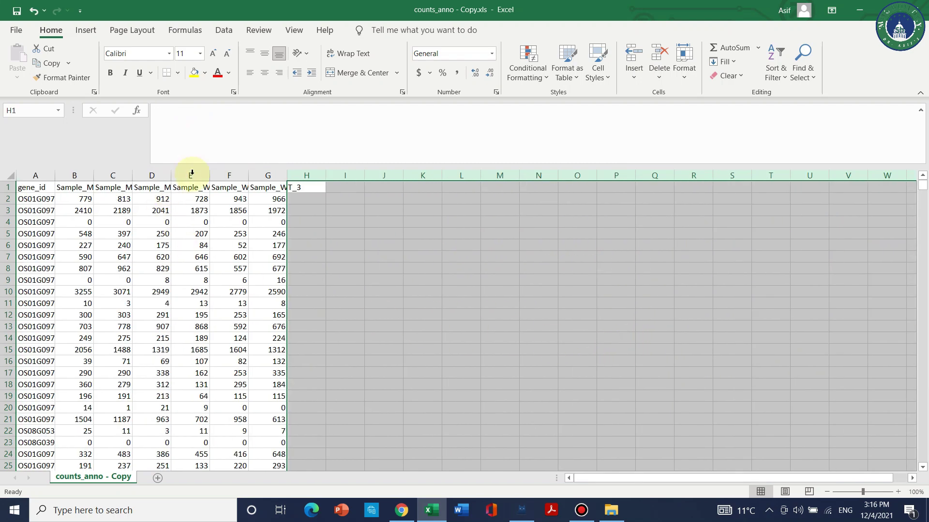
{"action": "left_click", "coordinate": [364, 139]}
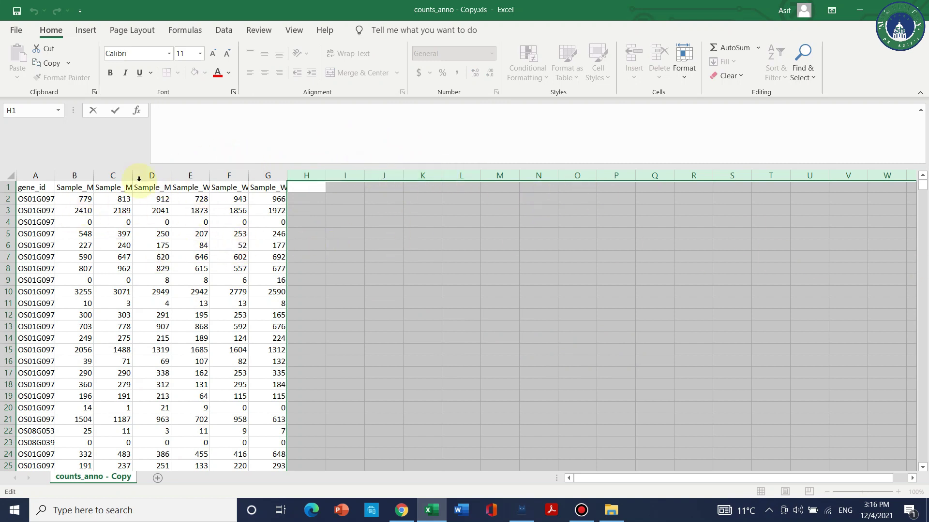
- Export the trimmed sheet as 'demo file for video.csv' in CSV format and minimise Excel
{"action": "left_click", "coordinate": [22, 30]}
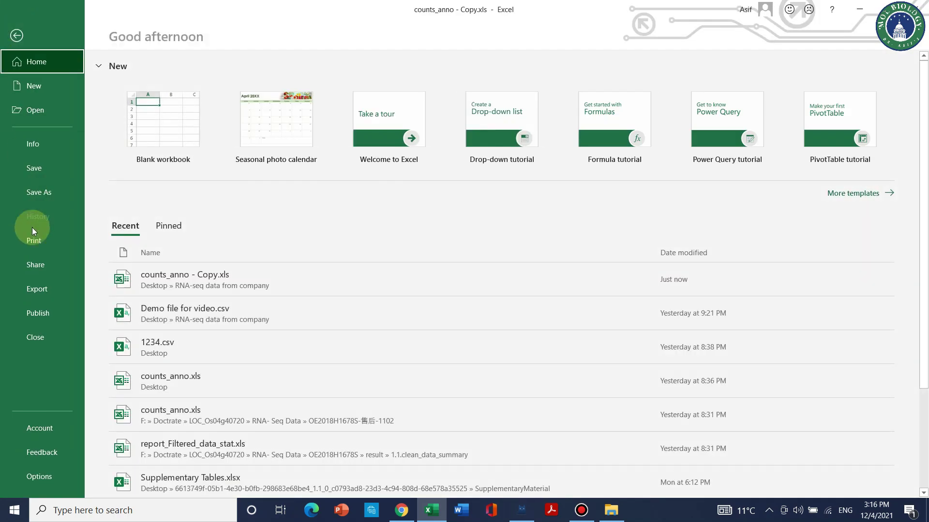
{"action": "left_click", "coordinate": [49, 292]}
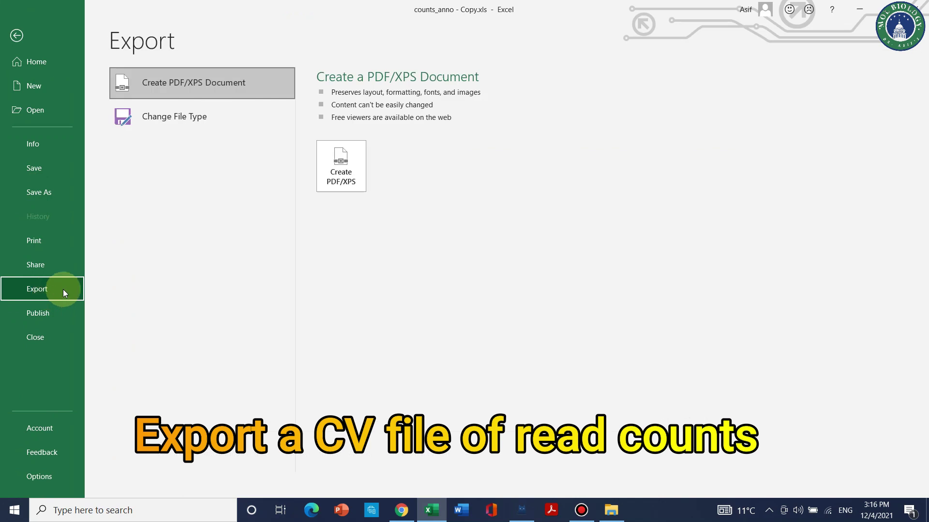
{"action": "left_click", "coordinate": [163, 121]}
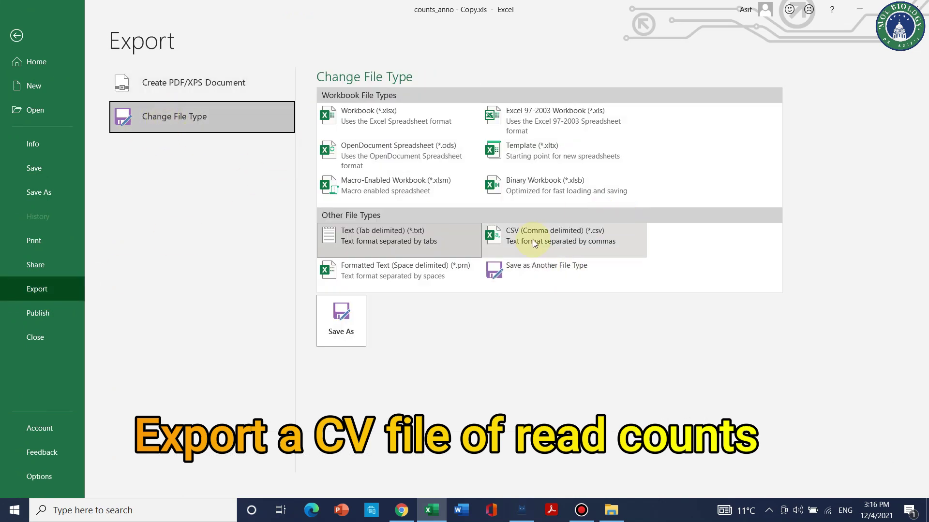
{"action": "left_click", "coordinate": [512, 231]}
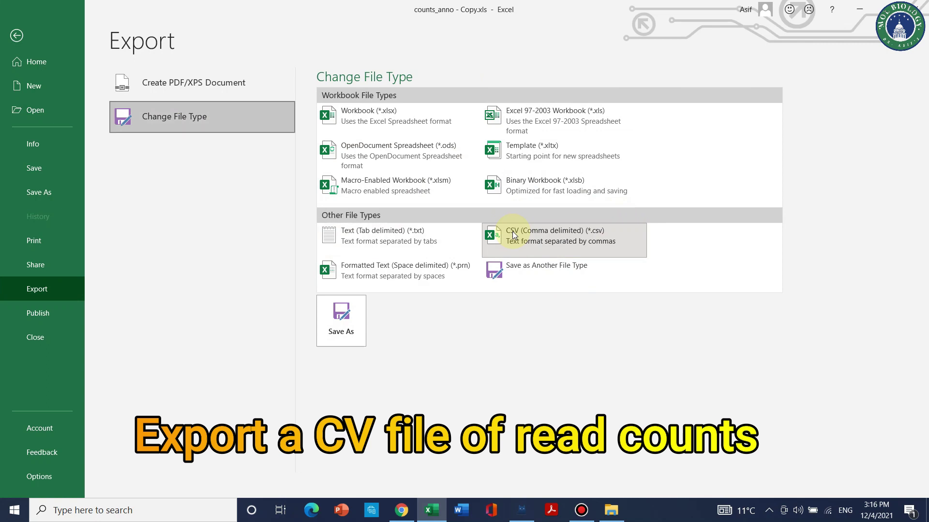
{"action": "left_click", "coordinate": [344, 328]}
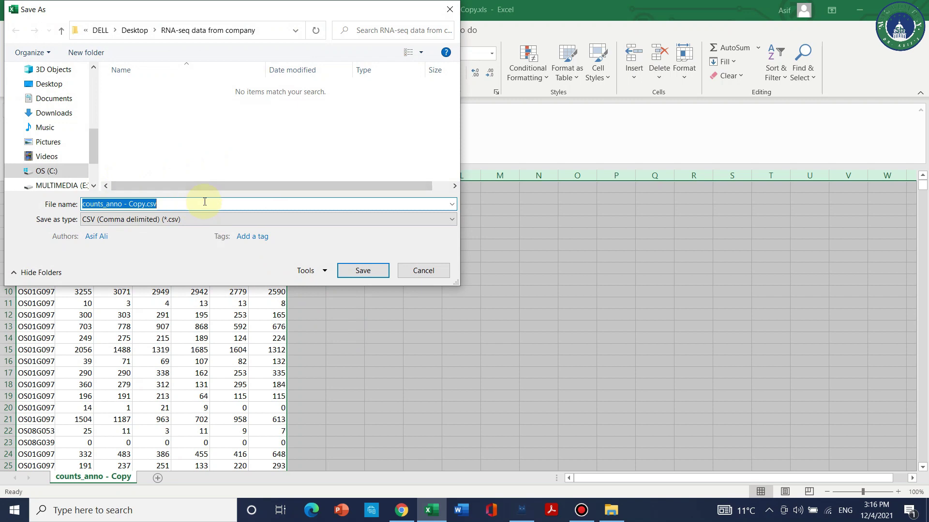
{"action": "type", "text": "f"}
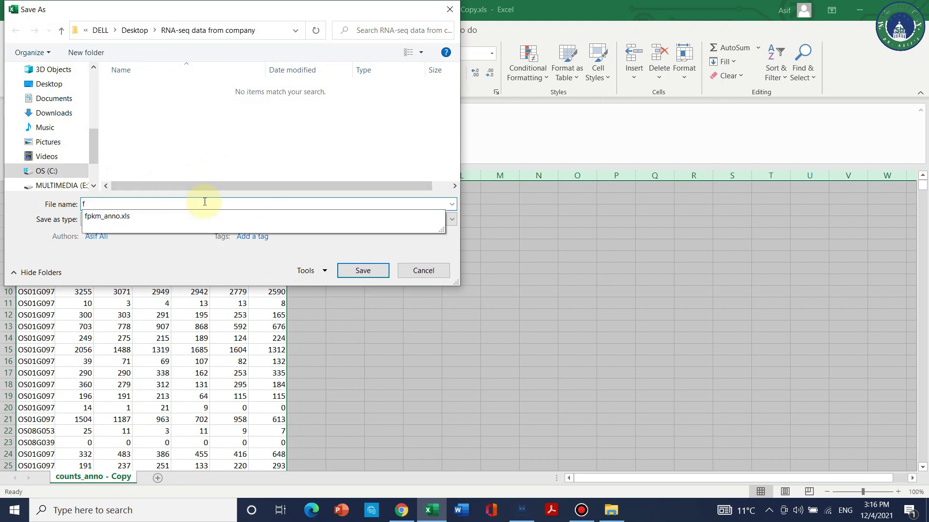
{"action": "key", "text": "BackSpace"}
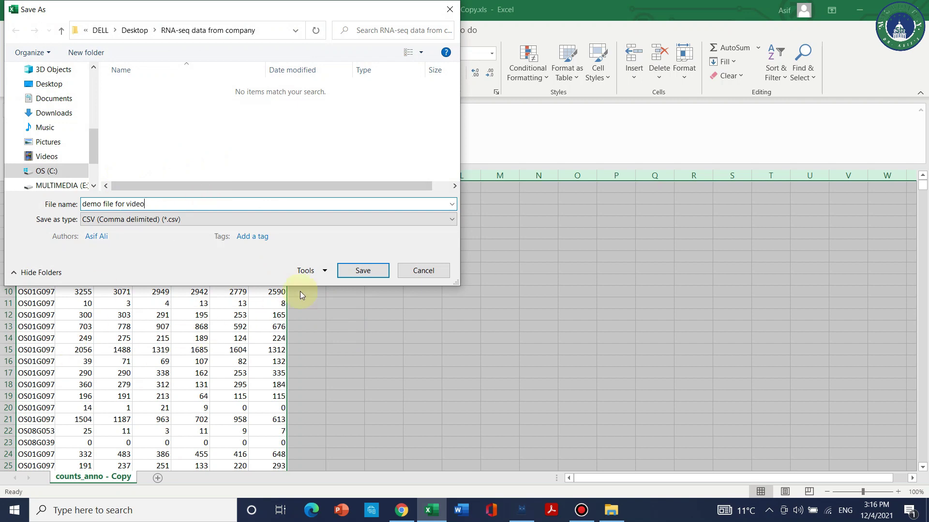
{"action": "left_click", "coordinate": [376, 271]}
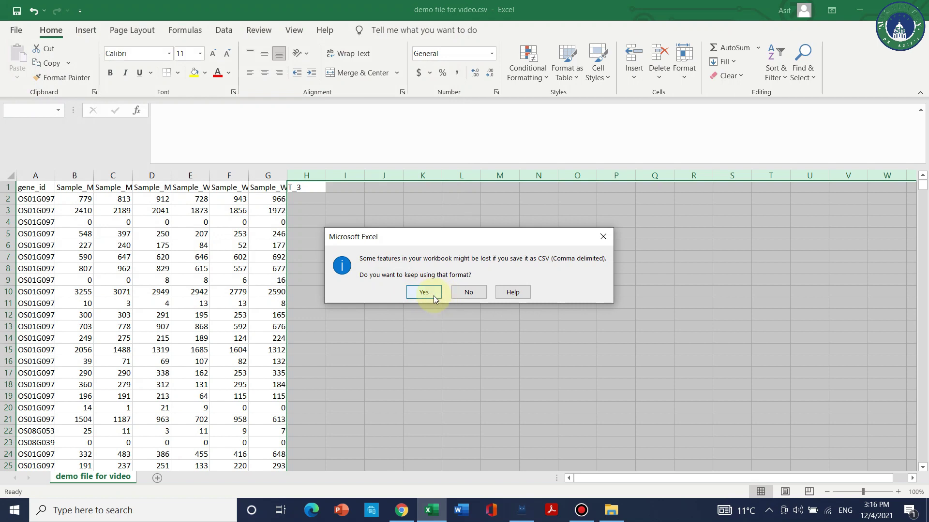
{"action": "left_click", "coordinate": [424, 293]}
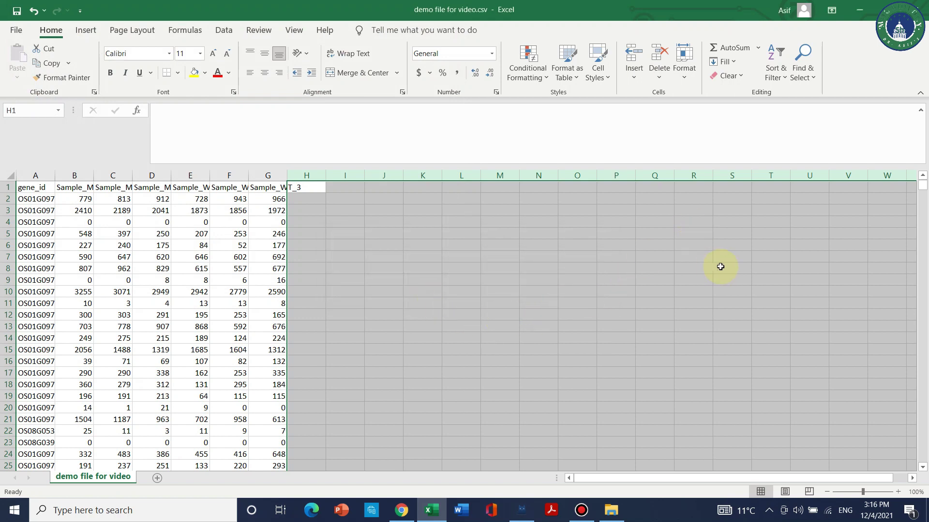
{"action": "left_click", "coordinate": [859, 10]}
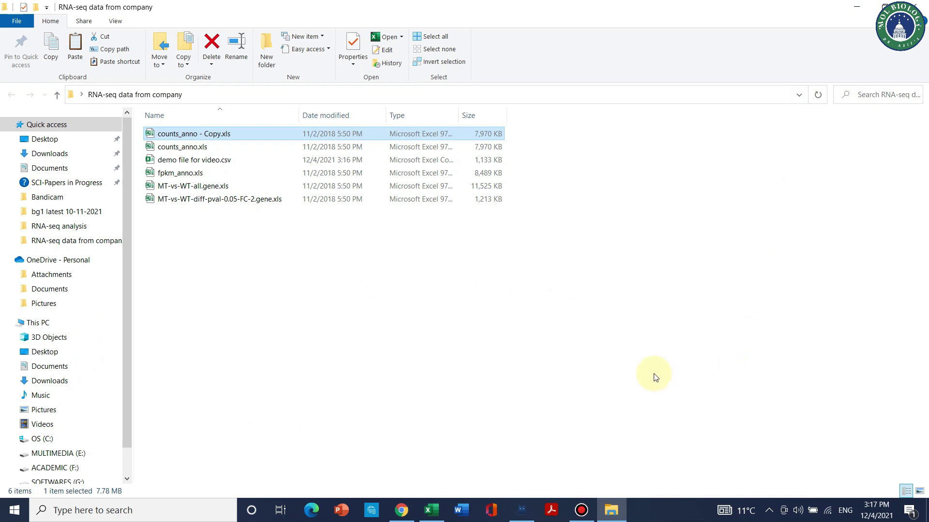
- Select demo file for video.csv, then bring Chrome's iDEP page forward
{"action": "left_click", "coordinate": [203, 161]}
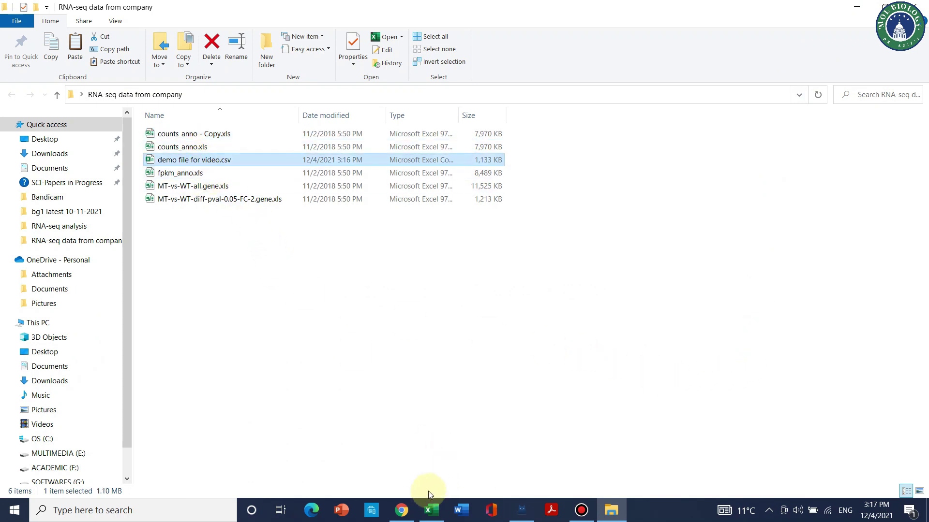
{"action": "left_click", "coordinate": [401, 509]}
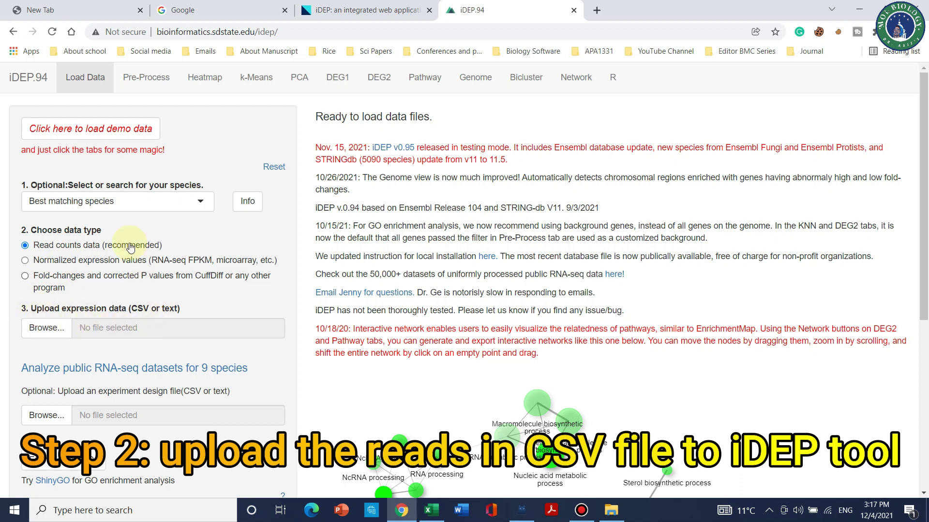
- Set the species to Oryza sativa Indica Group
{"action": "left_click", "coordinate": [128, 202]}
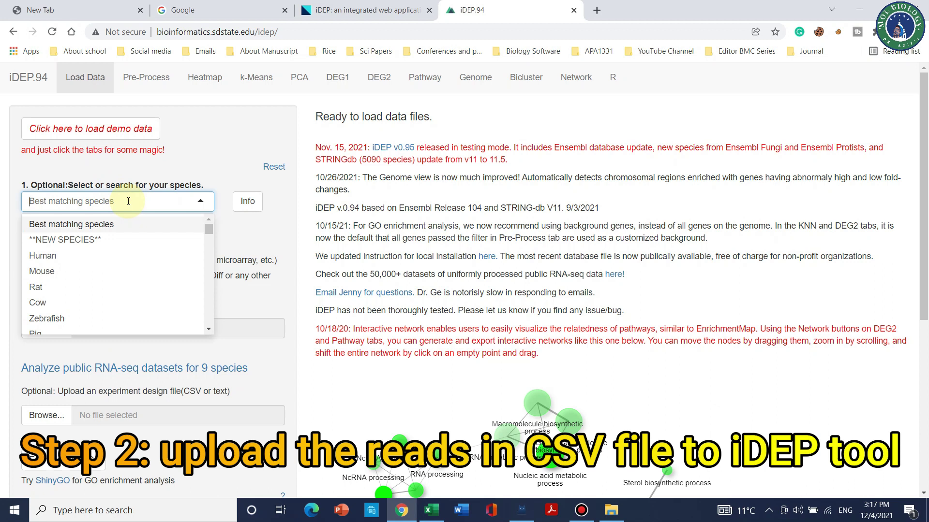
{"action": "type", "text": "oryza sativa"}
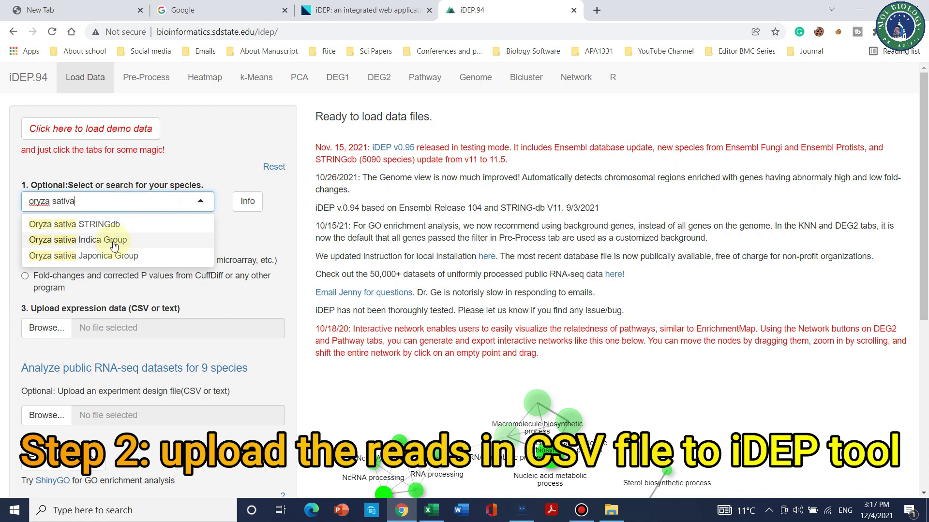
{"action": "left_click", "coordinate": [114, 241]}
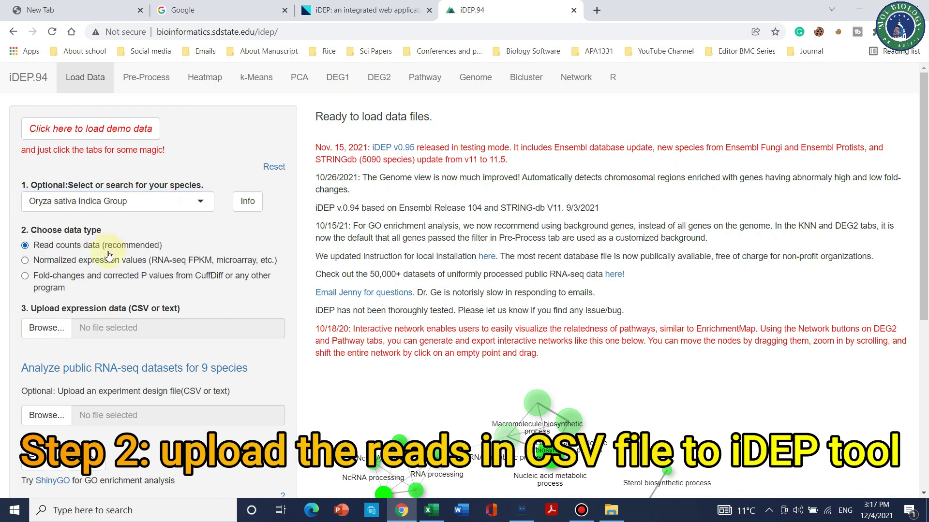
- Upload Desktop > RNA-seq data from company > demo file for video.csv as expression data
{"action": "left_click", "coordinate": [57, 332]}
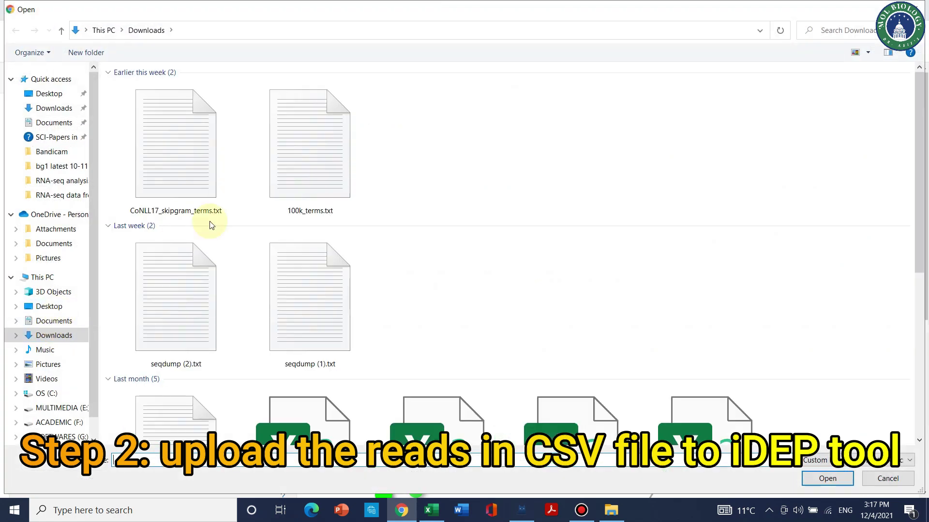
{"action": "scroll", "coordinate": [211, 226], "scroll_direction": "down", "scroll_amount": 5}
{"action": "scroll", "coordinate": [455, 320], "scroll_direction": "up", "scroll_amount": 5}
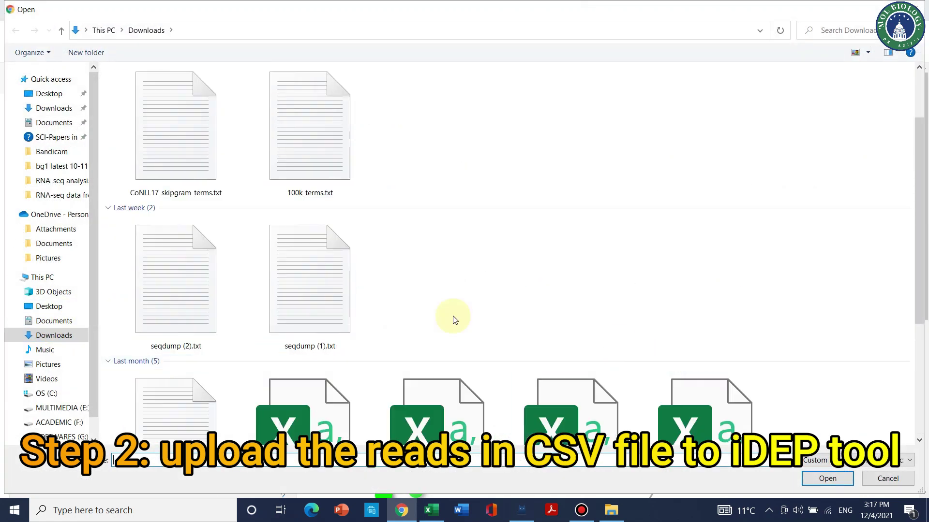
{"action": "left_click", "coordinate": [60, 305]}
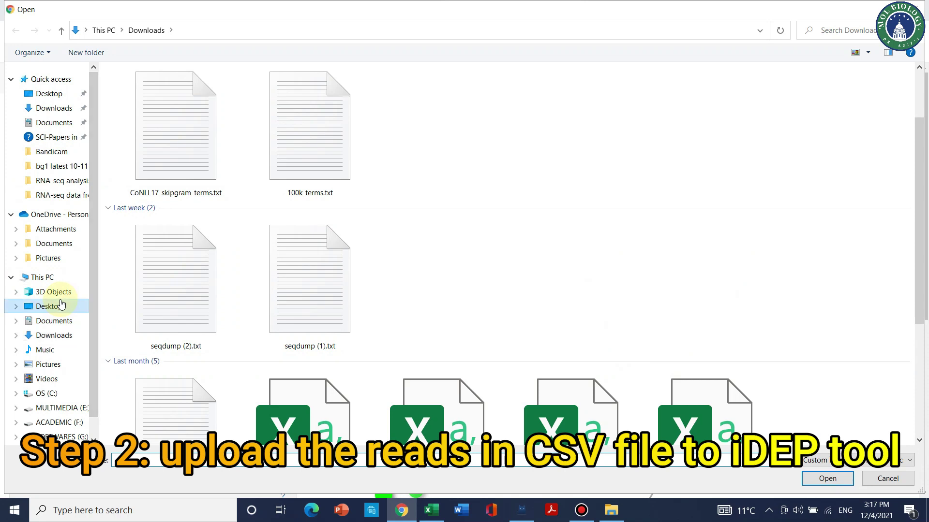
{"action": "double_click", "coordinate": [722, 159]}
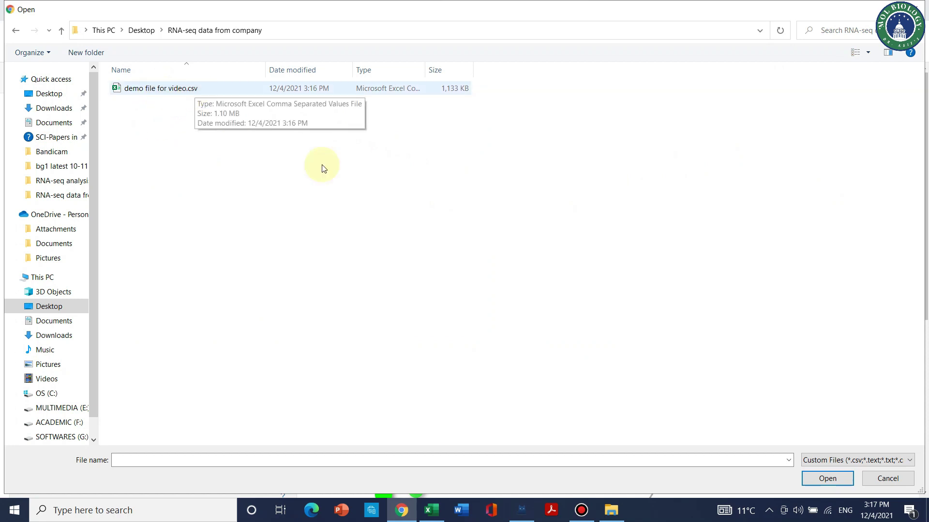
{"action": "left_click", "coordinate": [210, 95]}
{"action": "double_click", "coordinate": [211, 95]}
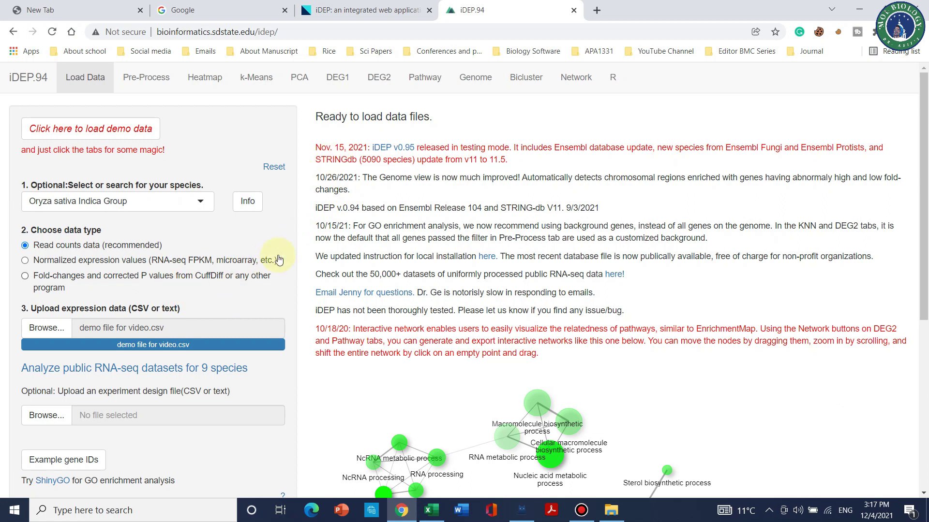
- Wait for upload and pre-processing, move a network node, and look at the iDEP article tab
{"action": "scroll", "coordinate": [299, 237], "scroll_direction": "down", "scroll_amount": 6}
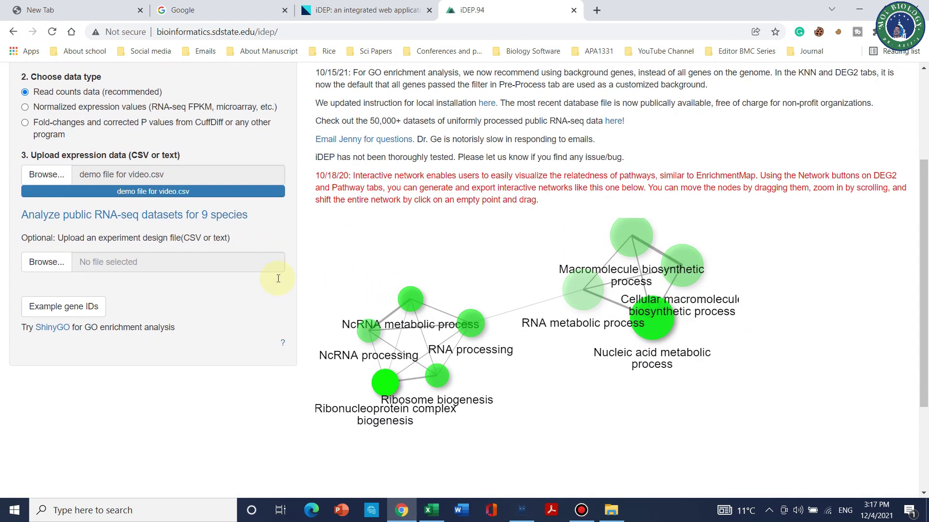
{"action": "scroll", "coordinate": [875, 360], "scroll_direction": "up", "scroll_amount": 6}
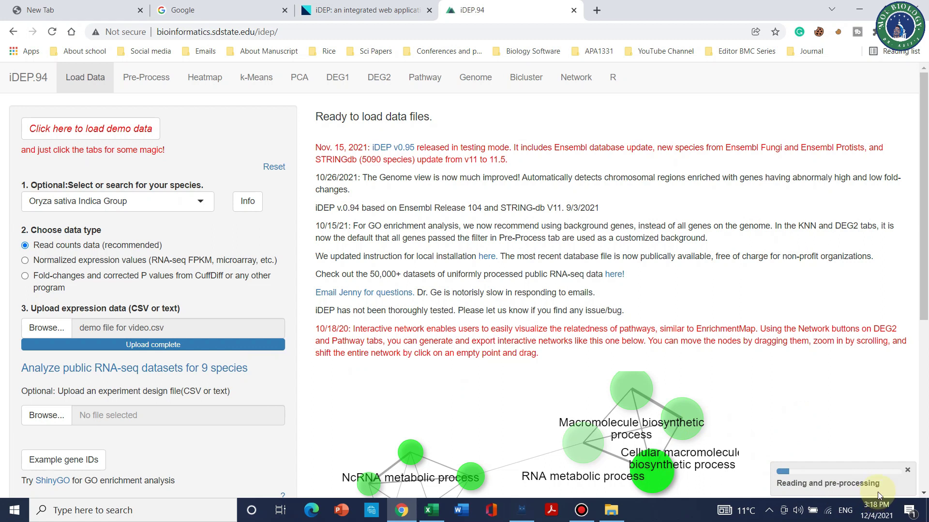
{"action": "left_click_drag", "start_coordinate": [670, 452], "coordinate": [618, 460]}
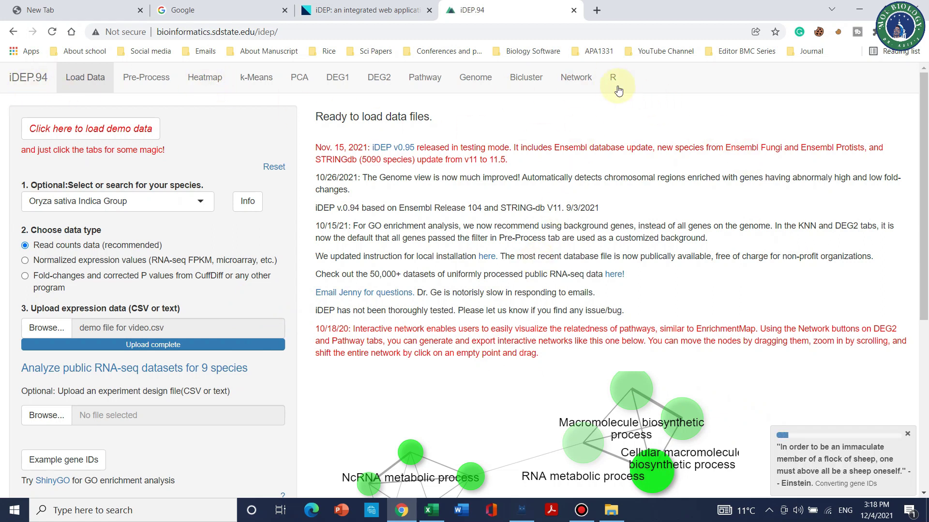
{"action": "left_click", "coordinate": [376, 11]}
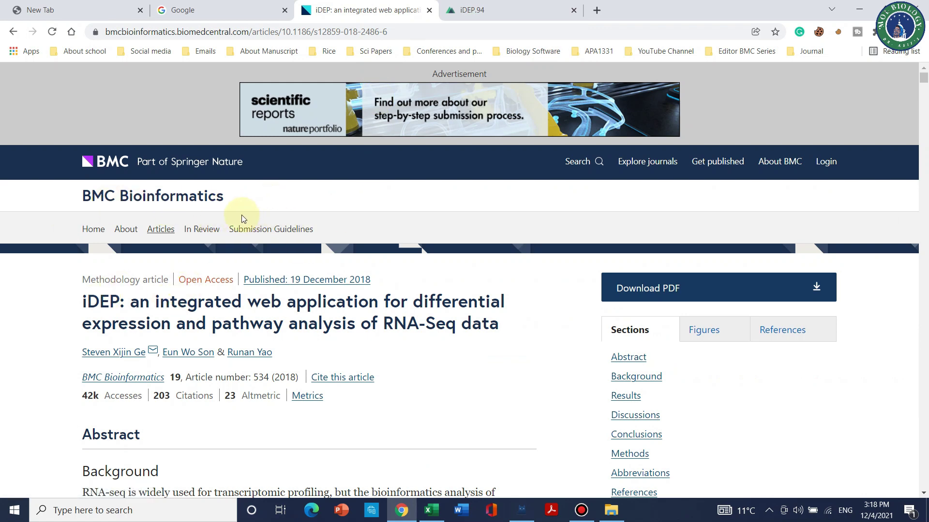
{"action": "left_click", "coordinate": [474, 10]}
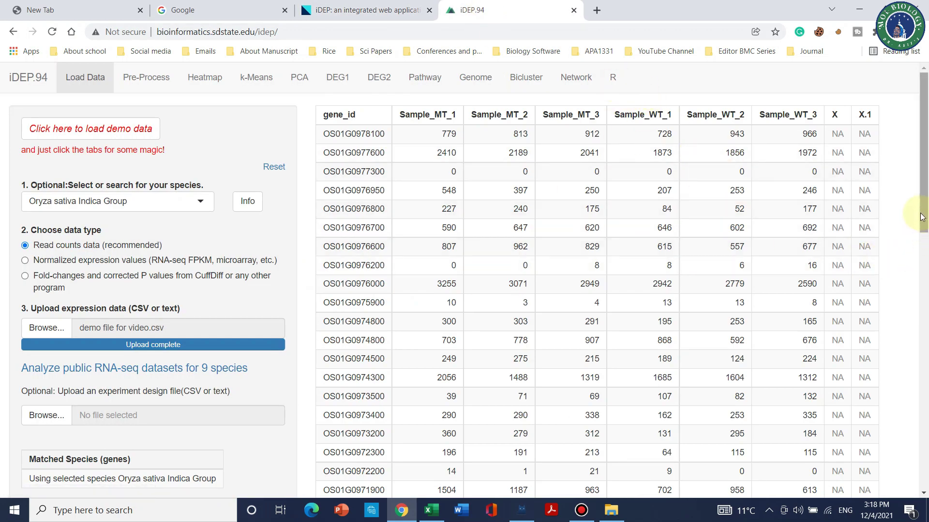
- Scroll through the preview of gene_id and the three MT and three WT count columns
{"action": "left_click_drag", "start_coordinate": [921, 217], "coordinate": [918, 176]}
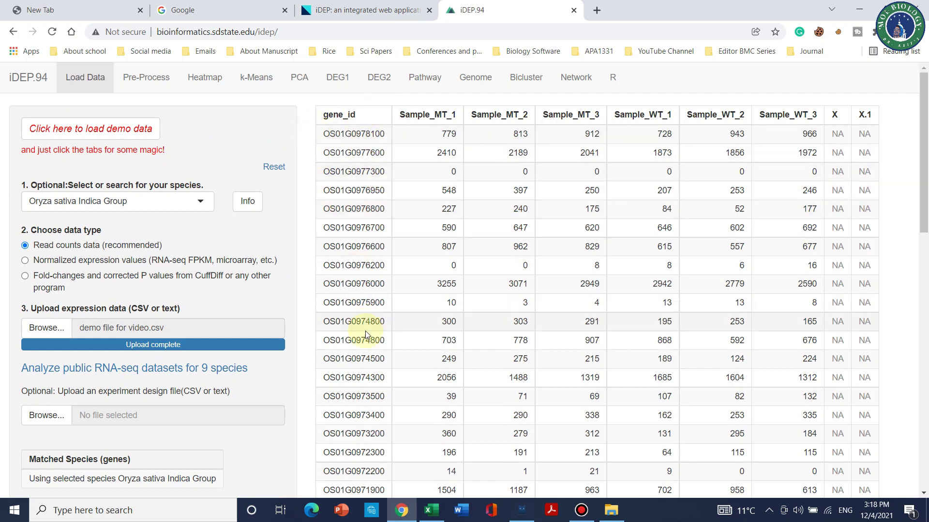
{"action": "scroll", "coordinate": [373, 363], "scroll_direction": "down", "scroll_amount": 5}
{"action": "scroll", "coordinate": [383, 367], "scroll_direction": "up", "scroll_amount": 5}
{"action": "scroll", "coordinate": [179, 364], "scroll_direction": "down", "scroll_amount": 5}
{"action": "scroll", "coordinate": [187, 376], "scroll_direction": "up", "scroll_amount": 5}
{"action": "left_click", "coordinate": [155, 81]}
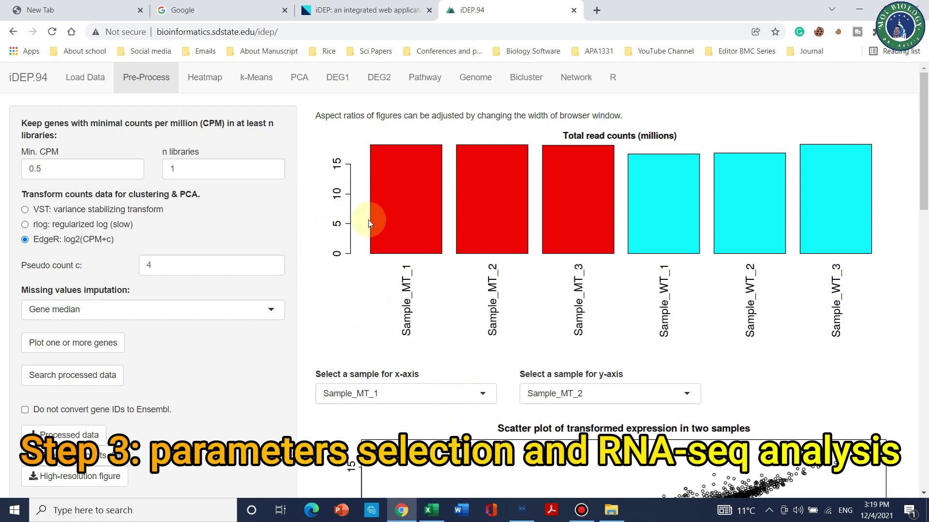
{"action": "scroll", "coordinate": [367, 281], "scroll_direction": "down", "scroll_amount": 5}
{"action": "scroll", "coordinate": [414, 290], "scroll_direction": "up", "scroll_amount": 5}
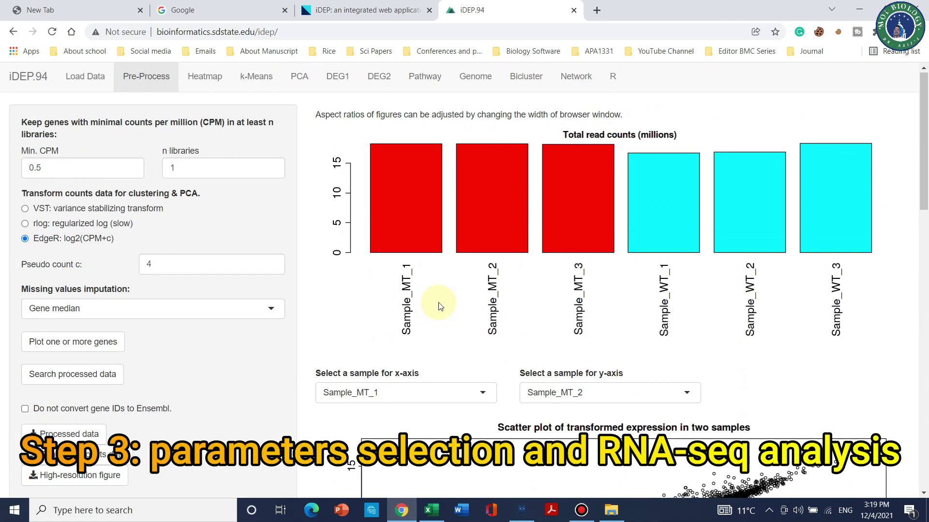
{"action": "scroll", "coordinate": [494, 370], "scroll_direction": "up", "scroll_amount": 1}
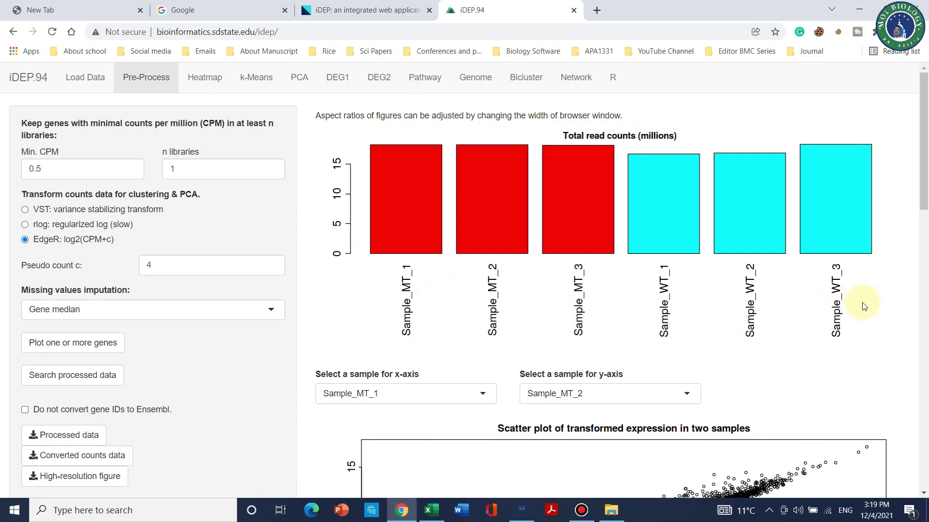
{"action": "left_click", "coordinate": [470, 396]}
{"action": "left_click", "coordinate": [477, 391]}
{"action": "left_click", "coordinate": [479, 390]}
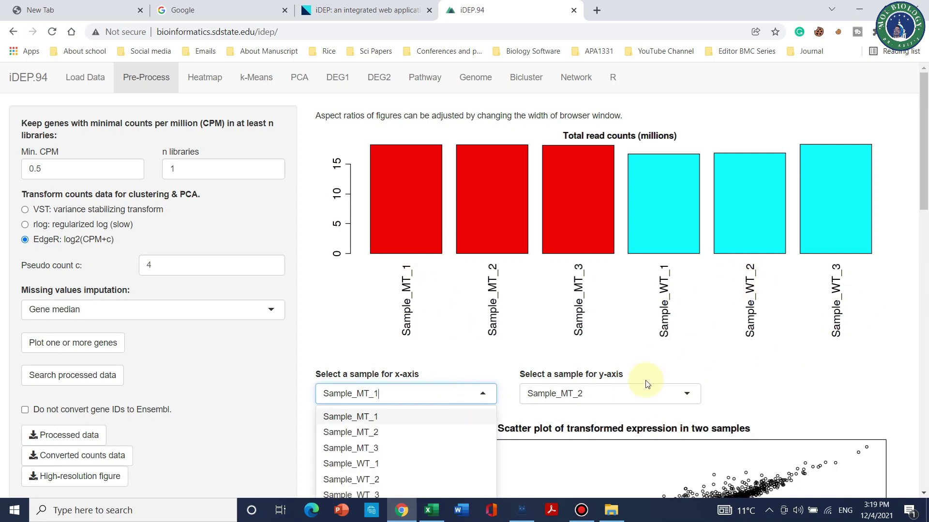
{"action": "left_click", "coordinate": [806, 380]}
{"action": "scroll", "coordinate": [338, 313], "scroll_direction": "down", "scroll_amount": 1}
{"action": "scroll", "coordinate": [290, 304], "scroll_direction": "up", "scroll_amount": 1}
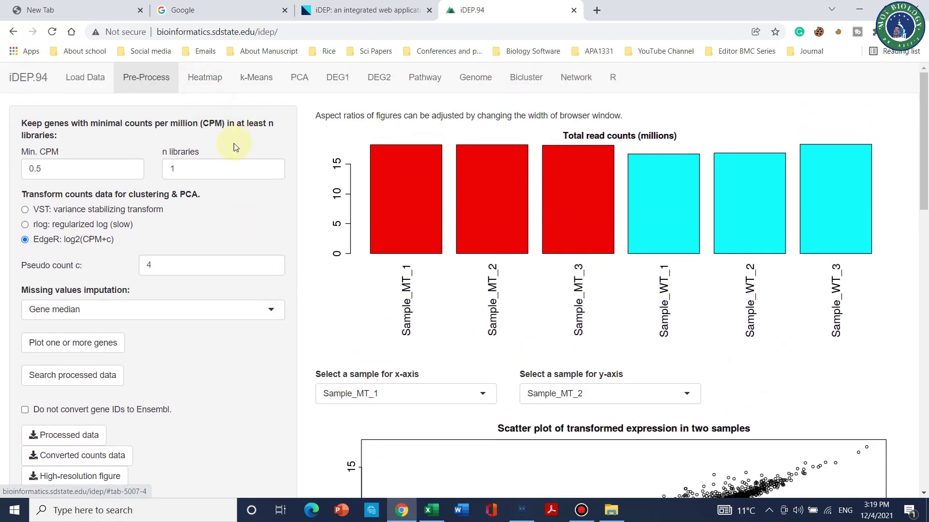
{"action": "scroll", "coordinate": [195, 100], "scroll_direction": "down", "scroll_amount": 3}
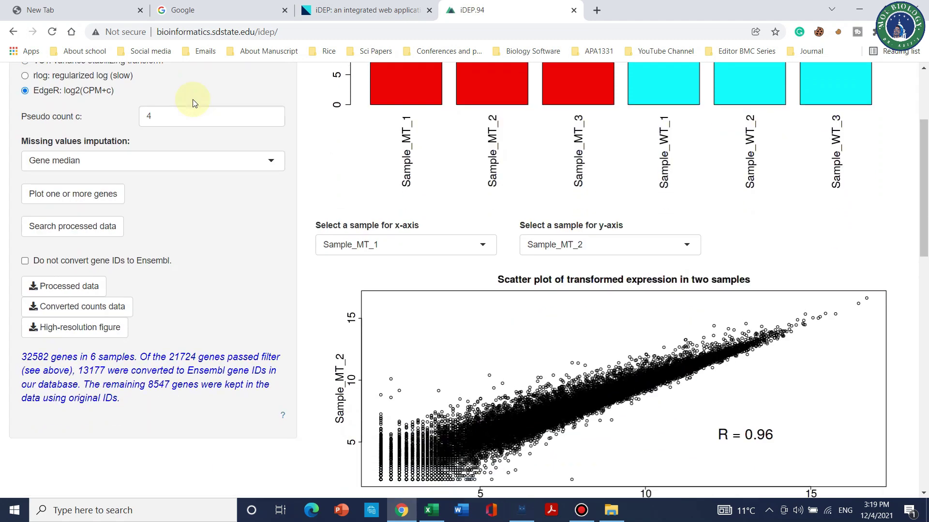
{"action": "scroll", "coordinate": [194, 103], "scroll_direction": "up", "scroll_amount": 3}
{"action": "scroll", "coordinate": [183, 133], "scroll_direction": "down", "scroll_amount": 3}
{"action": "scroll", "coordinate": [207, 211], "scroll_direction": "up", "scroll_amount": 3}
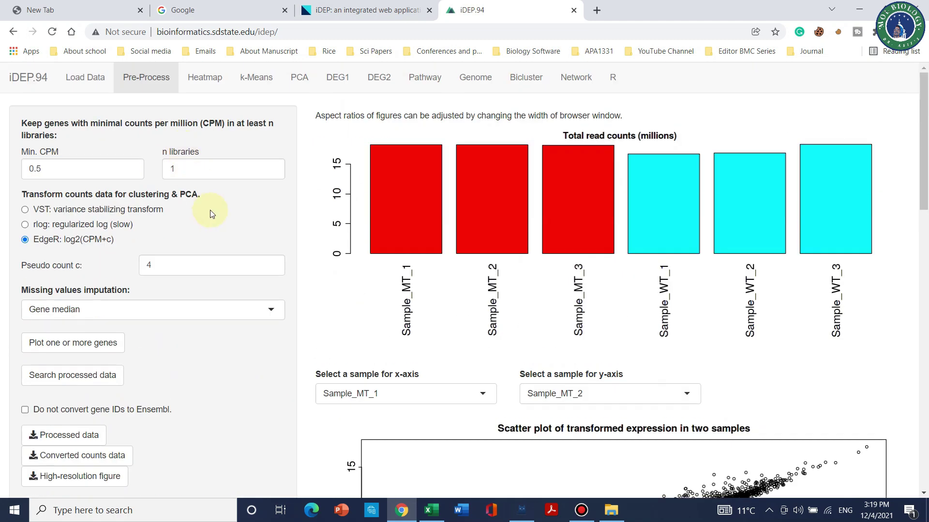
{"action": "left_click", "coordinate": [206, 82]}
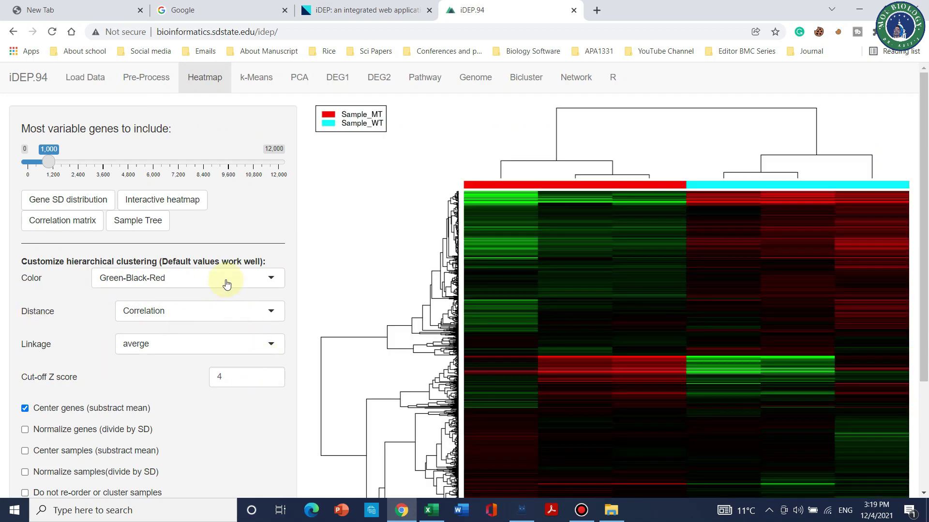
- Review the MT-versus-WT clustered heatmap and colour key, then open the interactive heatmap
{"action": "scroll", "coordinate": [318, 293], "scroll_direction": "down", "scroll_amount": 3}
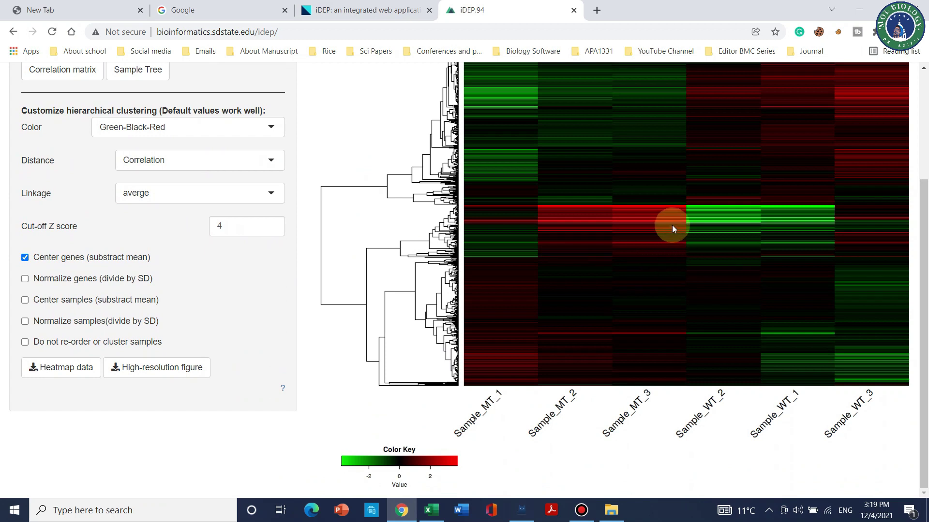
{"action": "scroll", "coordinate": [631, 225], "scroll_direction": "up", "scroll_amount": 3}
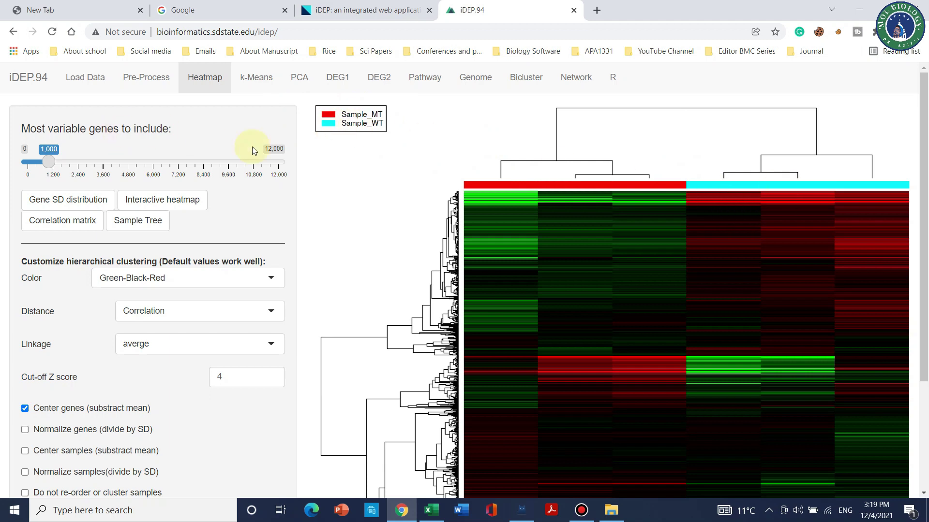
{"action": "scroll", "coordinate": [343, 179], "scroll_direction": "down", "scroll_amount": 2}
{"action": "scroll", "coordinate": [192, 275], "scroll_direction": "up", "scroll_amount": 2}
{"action": "scroll", "coordinate": [33, 419], "scroll_direction": "down", "scroll_amount": 3}
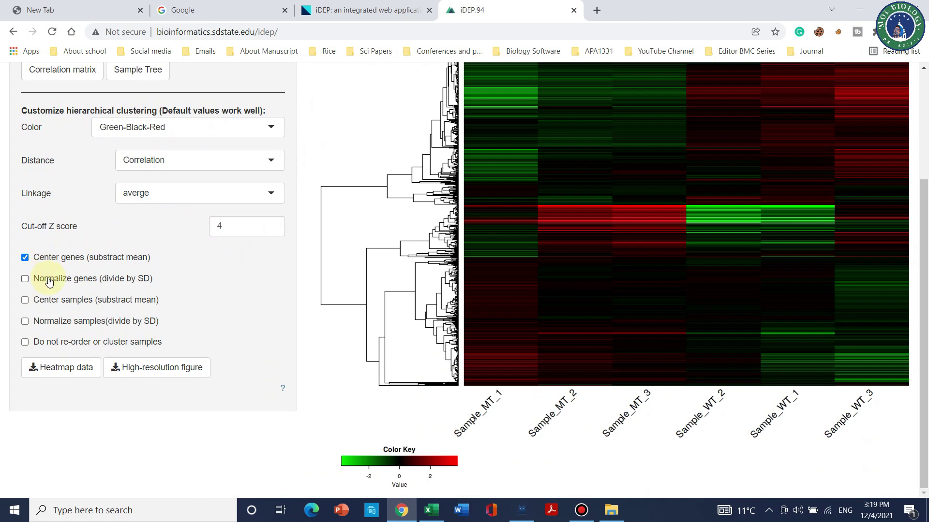
{"action": "scroll", "coordinate": [53, 308], "scroll_direction": "up", "scroll_amount": 2}
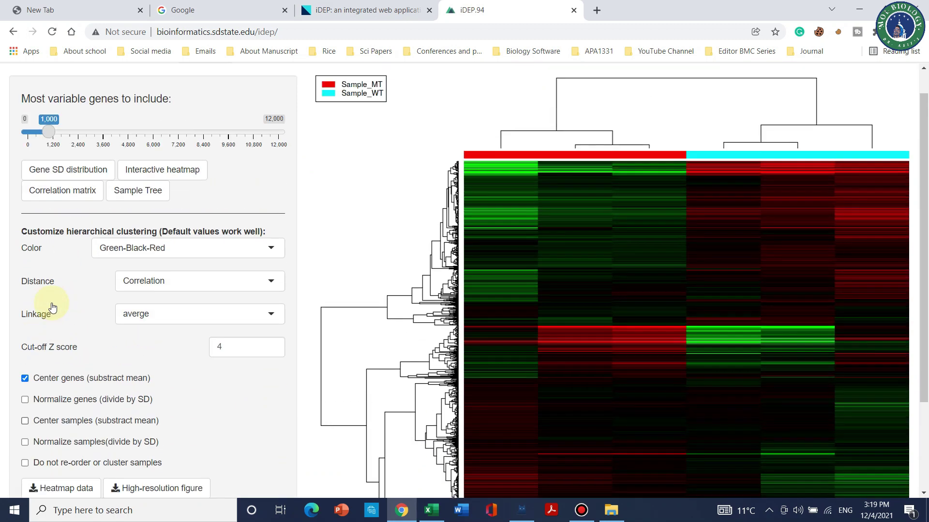
{"action": "left_click", "coordinate": [157, 170]}
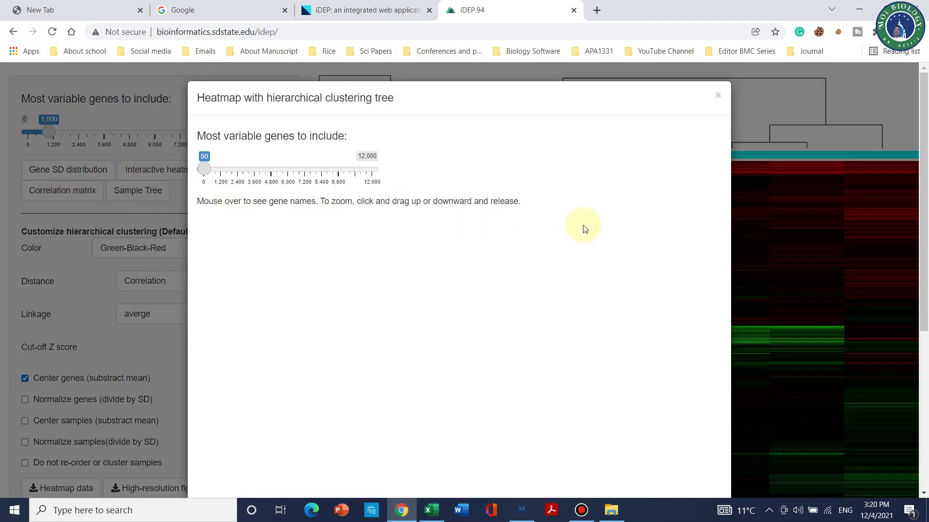
{"action": "scroll", "coordinate": [556, 218], "scroll_direction": "down", "scroll_amount": 3}
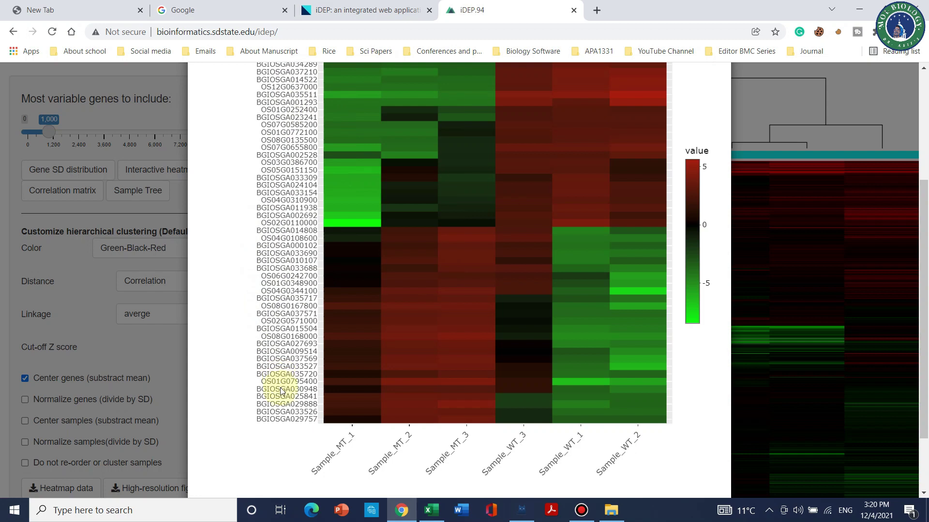
{"action": "scroll", "coordinate": [282, 390], "scroll_direction": "up", "scroll_amount": 4}
{"action": "scroll", "coordinate": [332, 213], "scroll_direction": "down", "scroll_amount": 6}
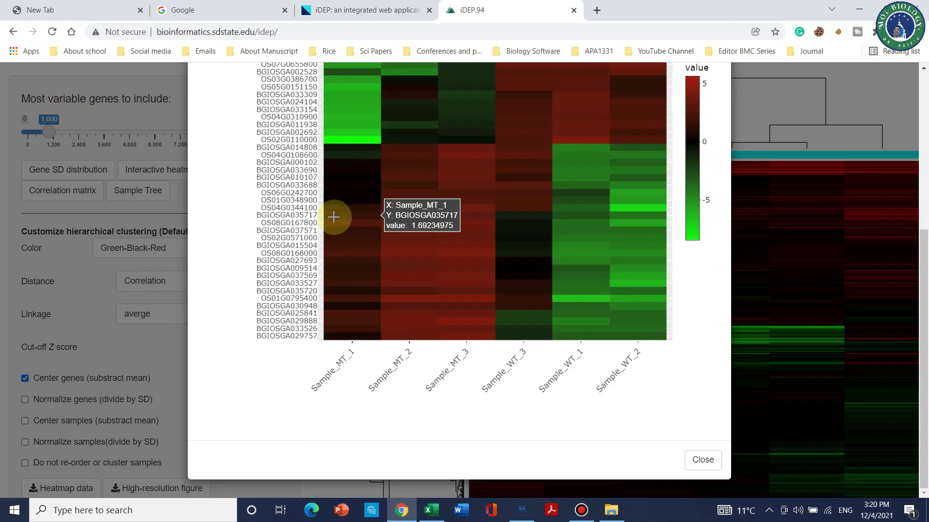
{"action": "left_click", "coordinate": [703, 460]}
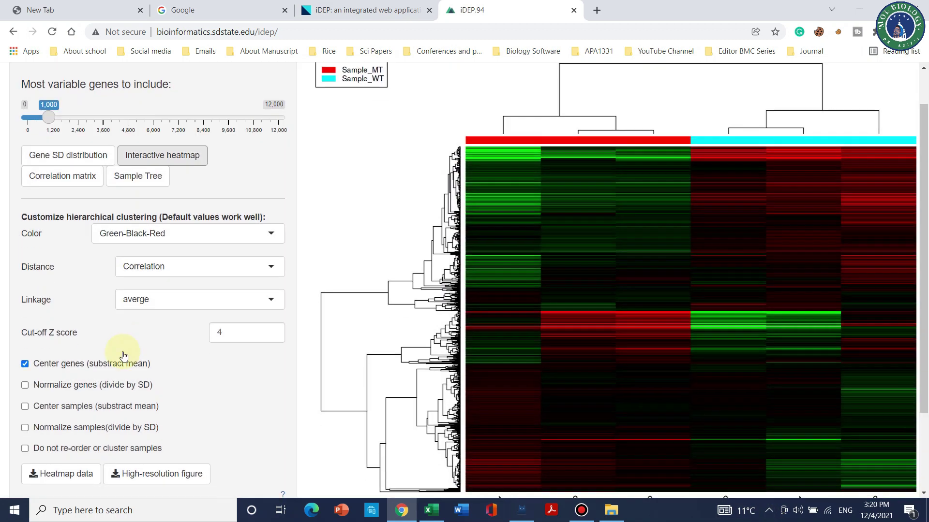
{"action": "scroll", "coordinate": [116, 372], "scroll_direction": "down", "scroll_amount": 2}
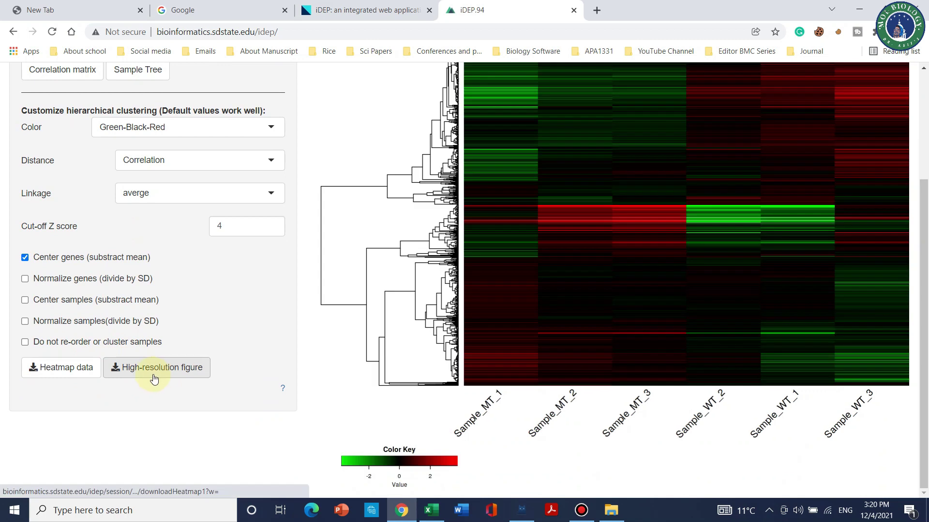
{"action": "scroll", "coordinate": [265, 382], "scroll_direction": "up", "scroll_amount": 3}
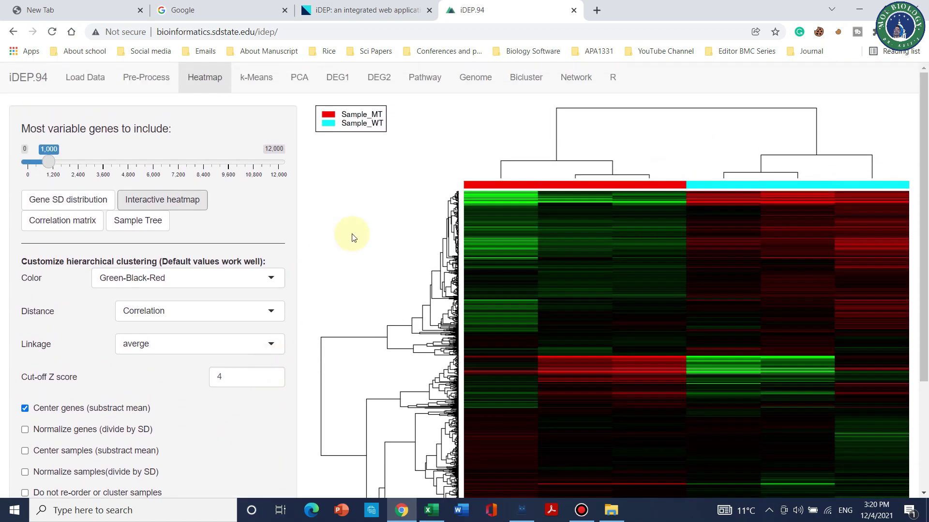
- View and close the six-sample Pearson correlation matrix, then show the Sample Tree
{"action": "left_click", "coordinate": [58, 228]}
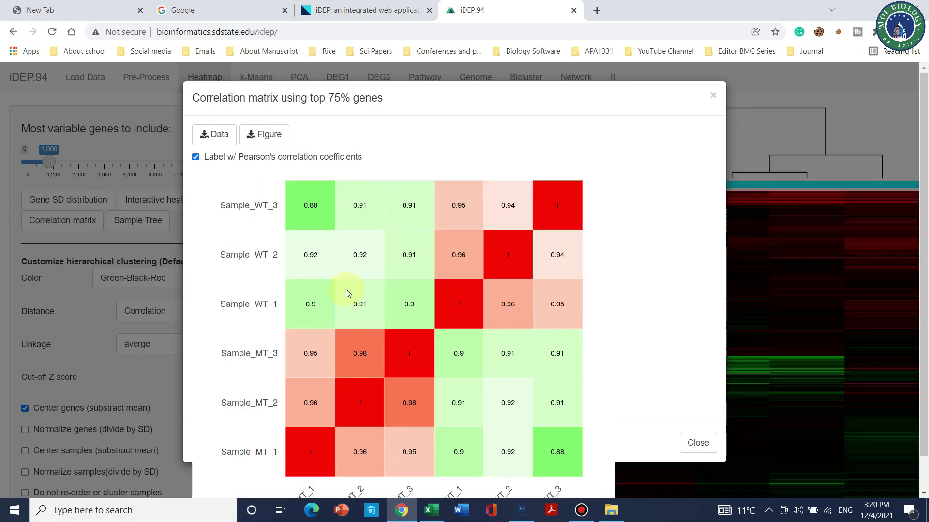
{"action": "scroll", "coordinate": [246, 302], "scroll_direction": "down", "scroll_amount": 1}
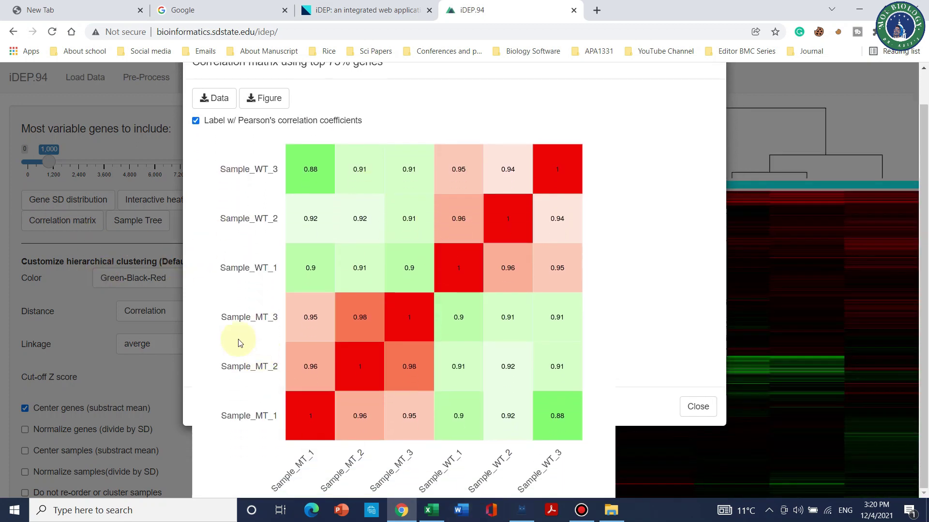
{"action": "scroll", "coordinate": [237, 159], "scroll_direction": "up", "scroll_amount": 1}
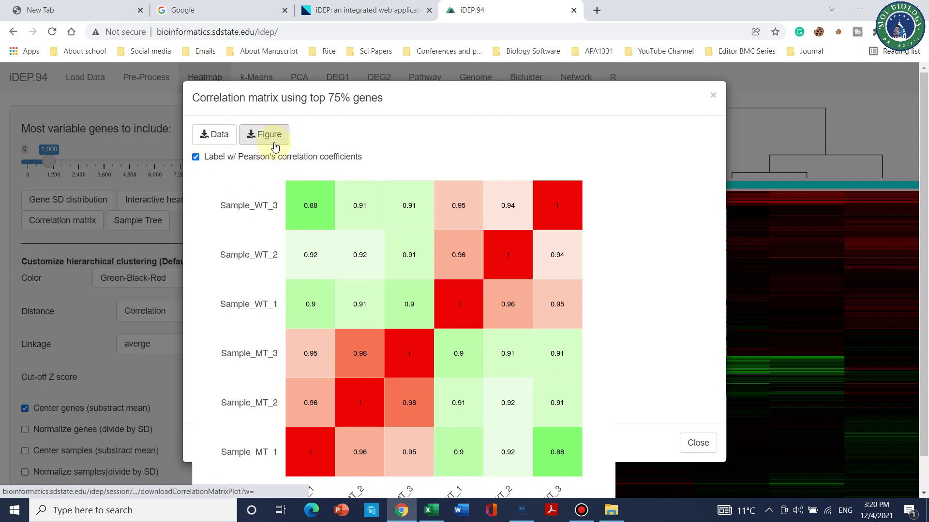
{"action": "left_click", "coordinate": [712, 95]}
{"action": "left_click", "coordinate": [138, 221]}
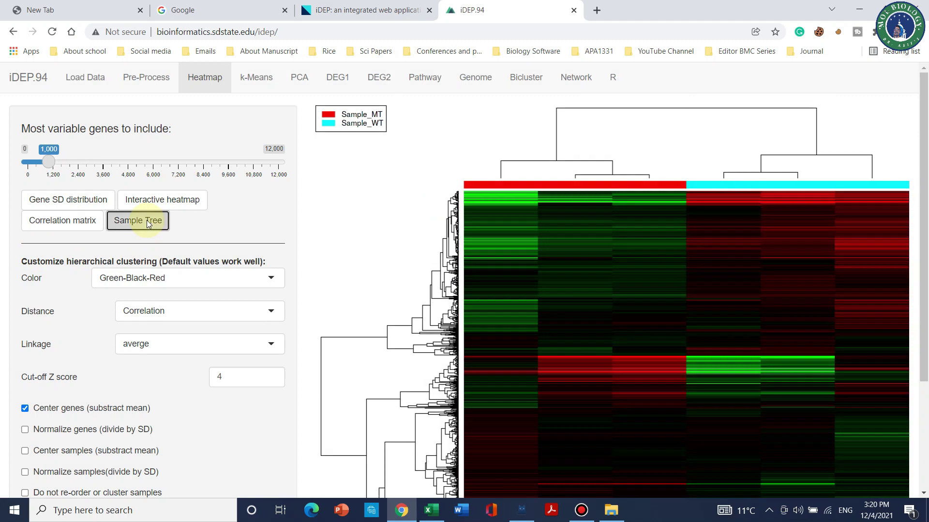